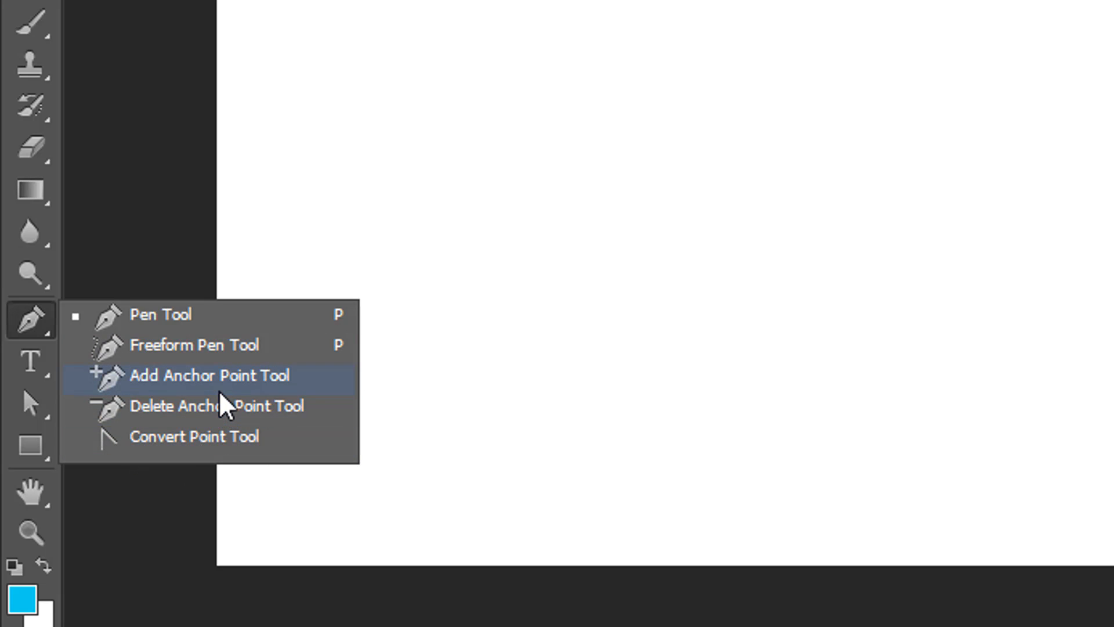
- Set up the Freeform Pen tool in Shape mode with no fill
click(33, 319)
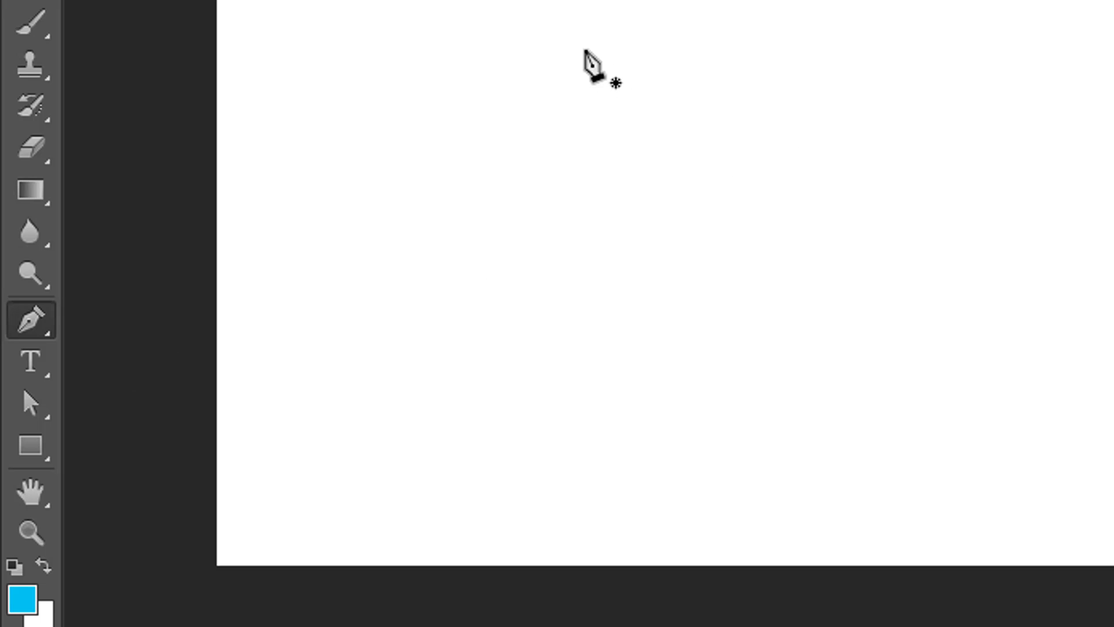
right_click(30, 319)
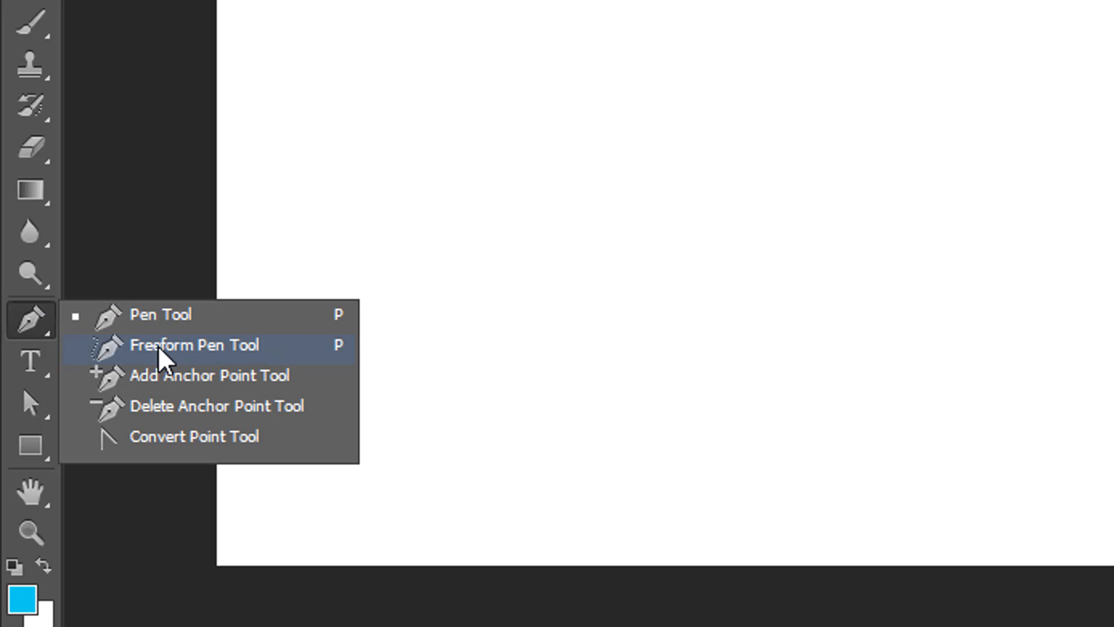
click(232, 355)
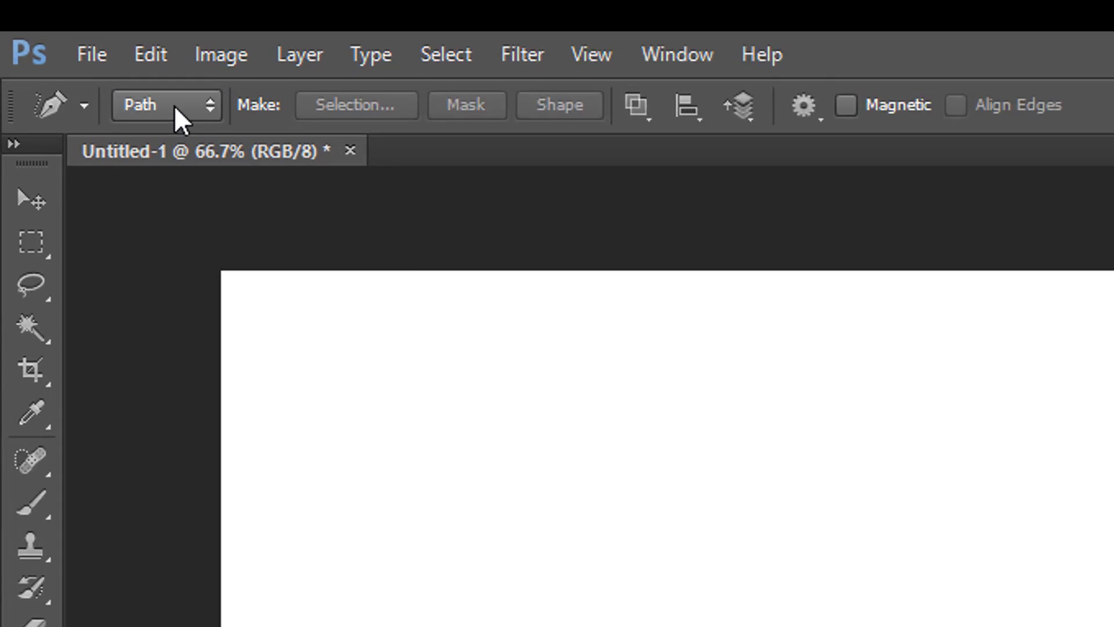
click(173, 107)
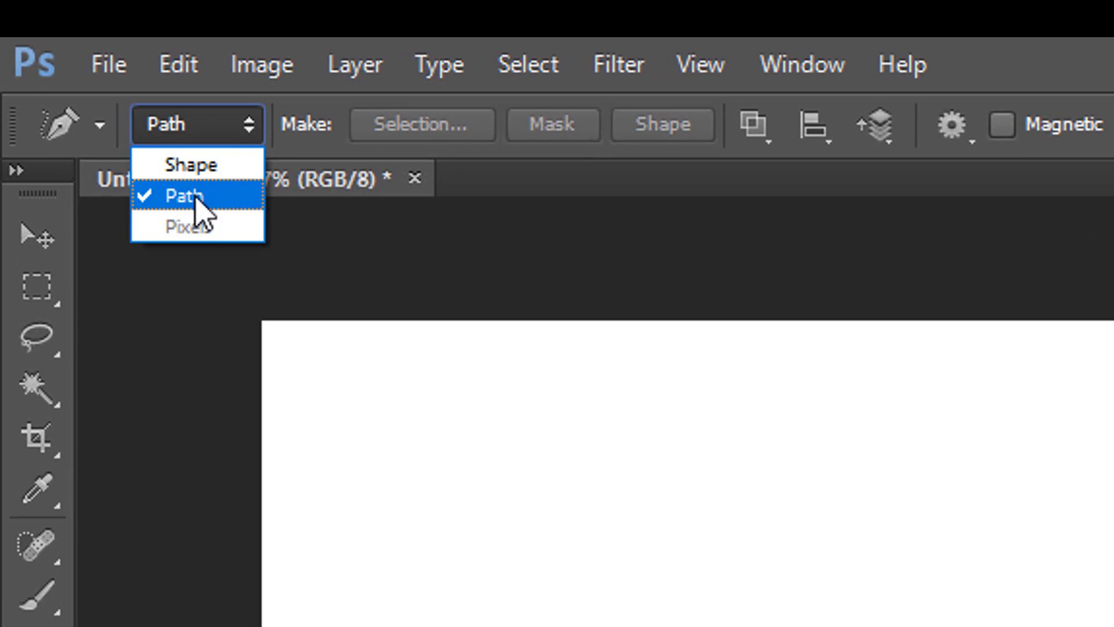
click(210, 169)
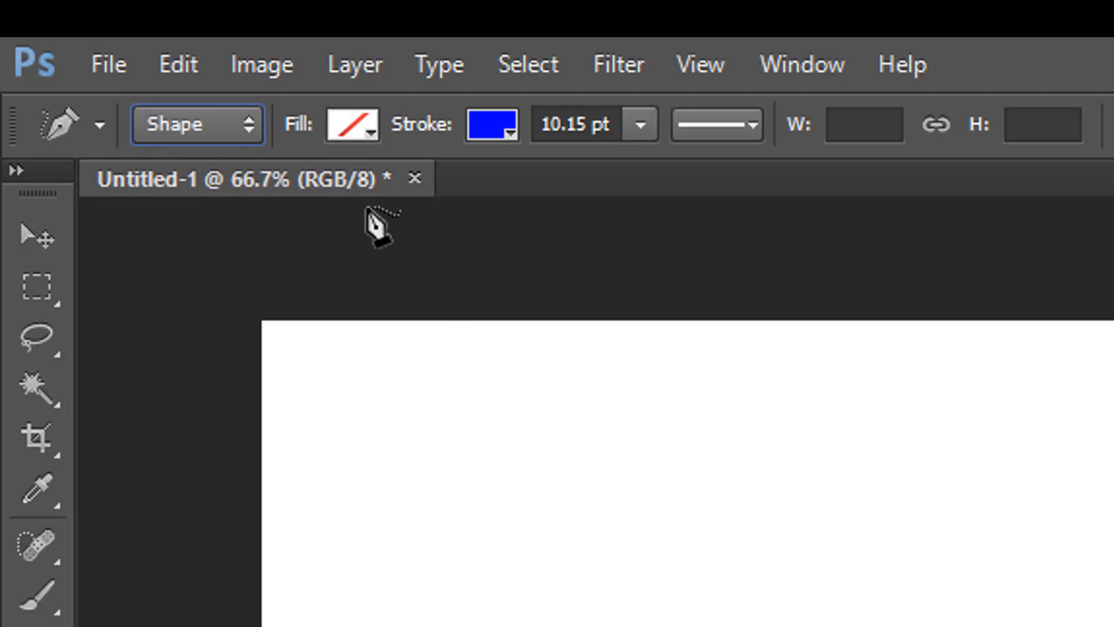
click(358, 128)
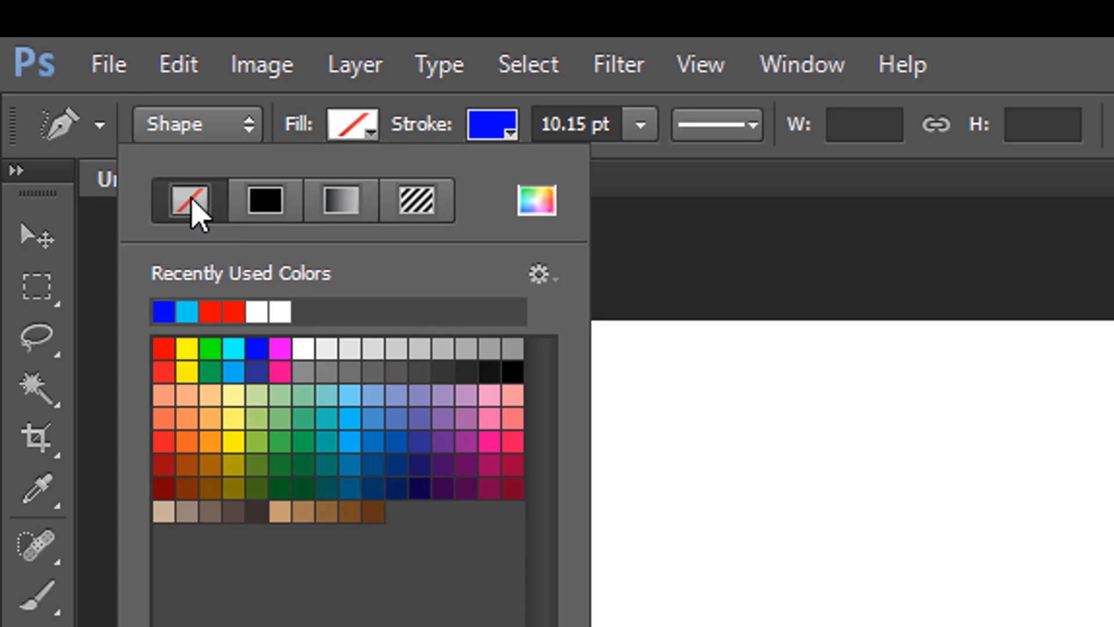
click(351, 125)
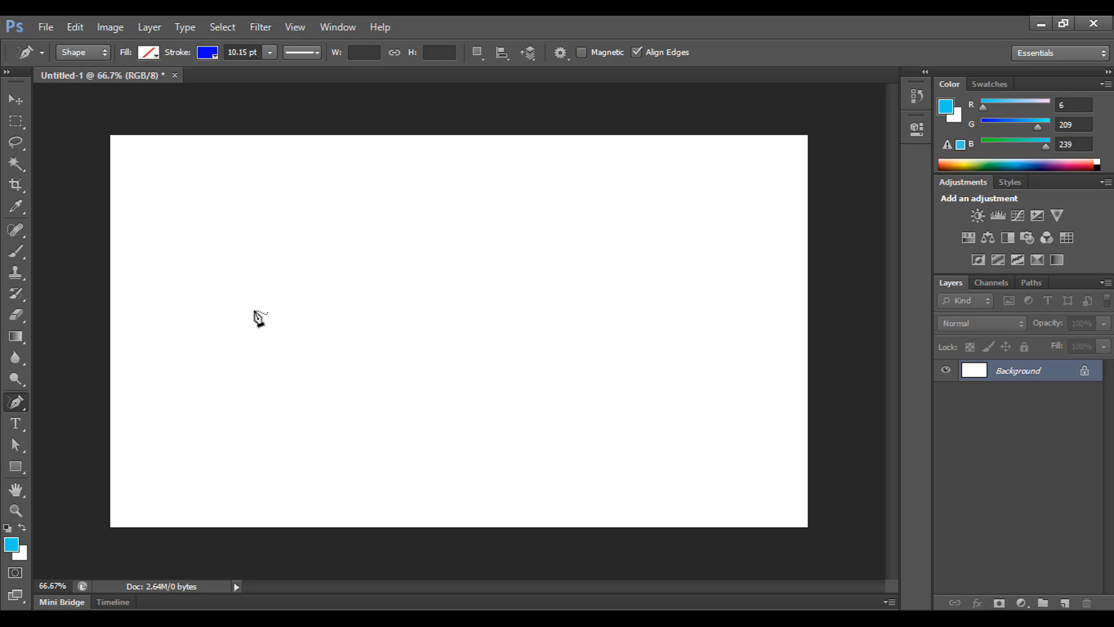
- Handwrite a word across the middle of the canvas with freeform blue strokes and underline it with a rising curve
click(252, 272)
click(289, 401)
mouse_move(225, 355)
mouse_down()
mouse_move(242, 285)
mouse_move(337, 245)
mouse_up()
mouse_move(328, 315)
mouse_down()
mouse_move(349, 360)
mouse_move(358, 313)
mouse_move(370, 351)
mouse_move(364, 316)
mouse_move(407, 298)
mouse_move(397, 331)
mouse_move(478, 278)
mouse_move(445, 307)
mouse_move(527, 316)
mouse_up()
mouse_move(518, 255)
mouse_down()
mouse_move(513, 279)
mouse_move(589, 301)
mouse_move(593, 287)
mouse_up()
drag(346, 445, 502, 352)
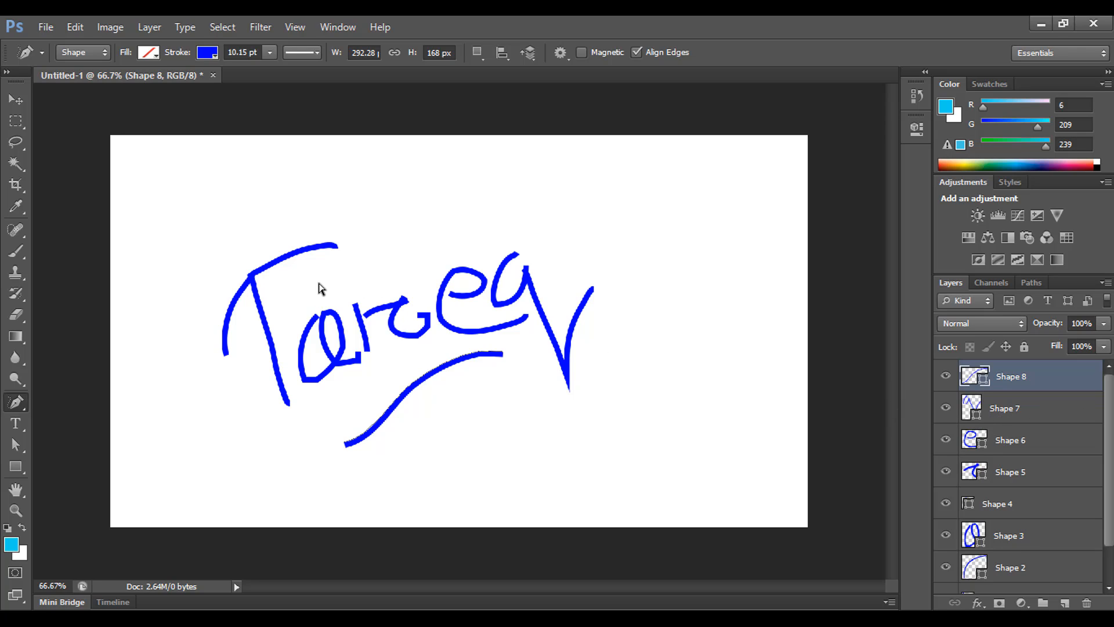
- Delete all the handwritten stroke shapes, leaving the white background layer
key(Delete)
key(Delete)
key(Delete)
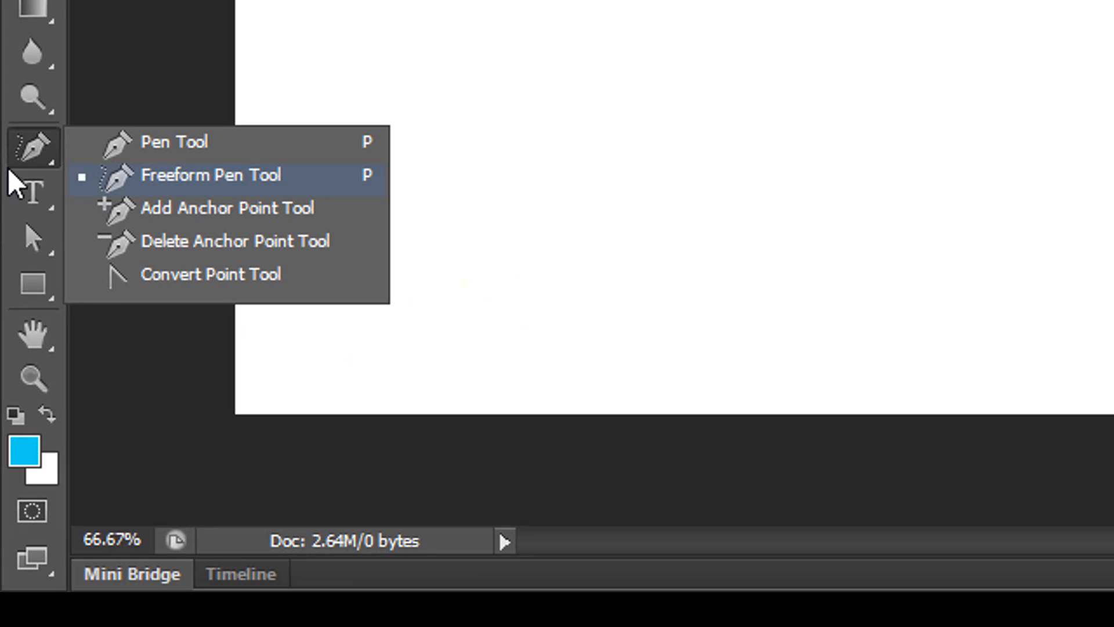
- Draw a blue-filled rectangle shape about 702 × 392 px near the middle of the canvas
click(32, 141)
click(23, 289)
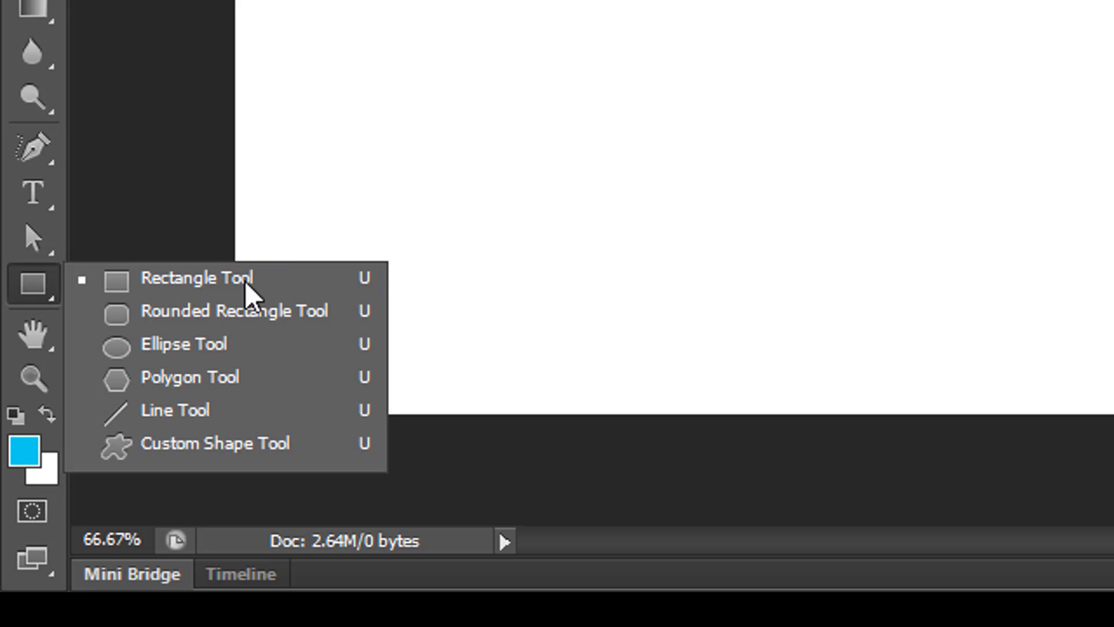
click(168, 281)
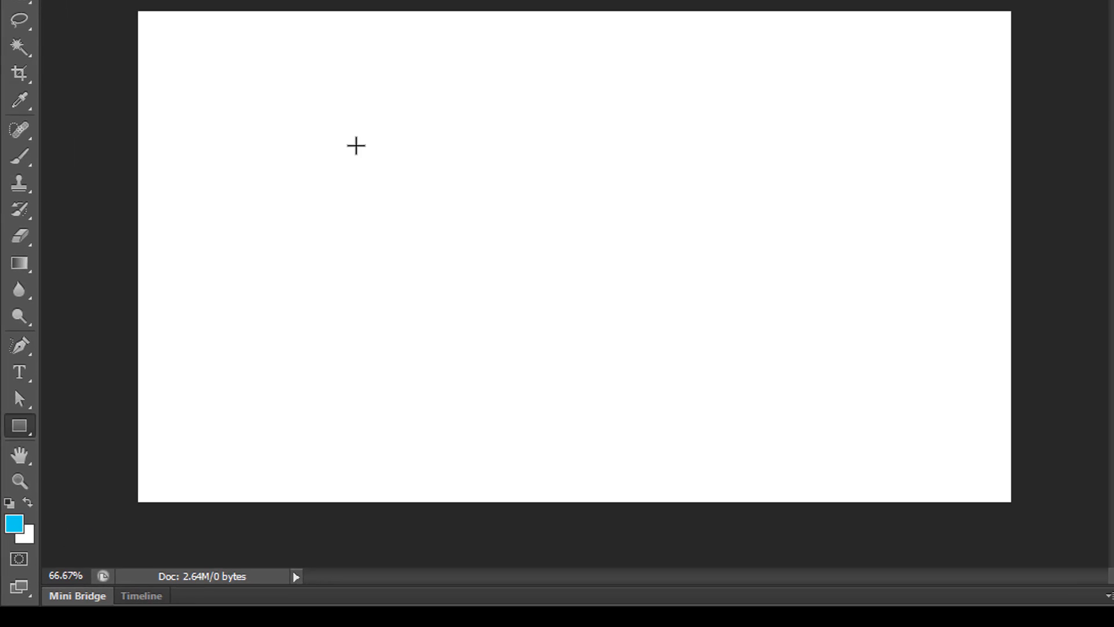
drag(256, 216, 639, 428)
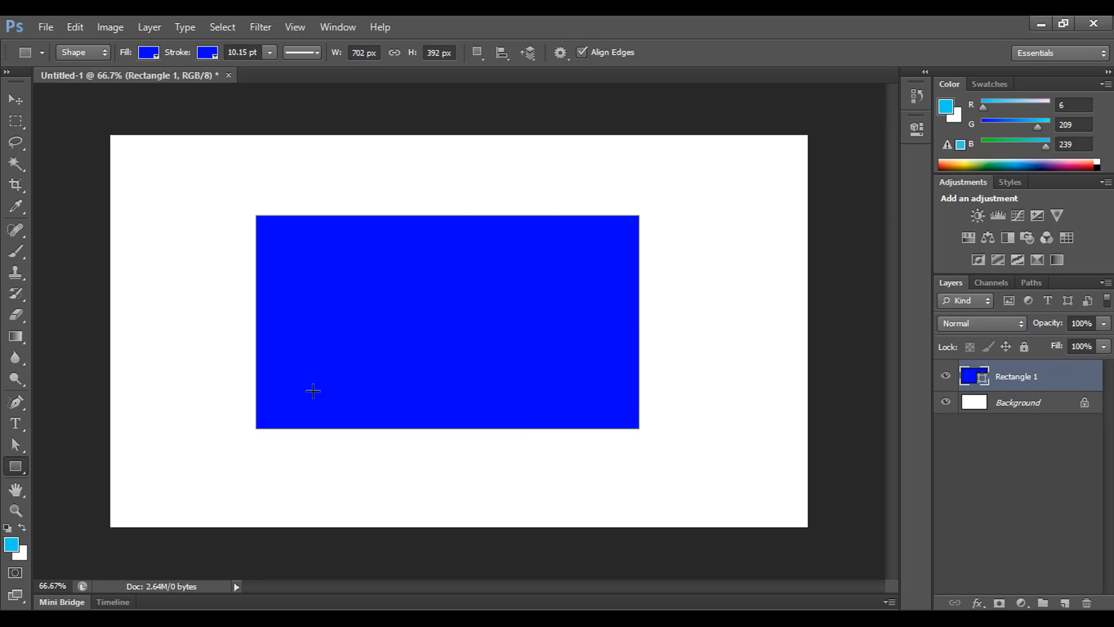
- Select the rectangle's whole path with Direct Selection and add an anchor point at the middle of its upper edge
click(17, 444)
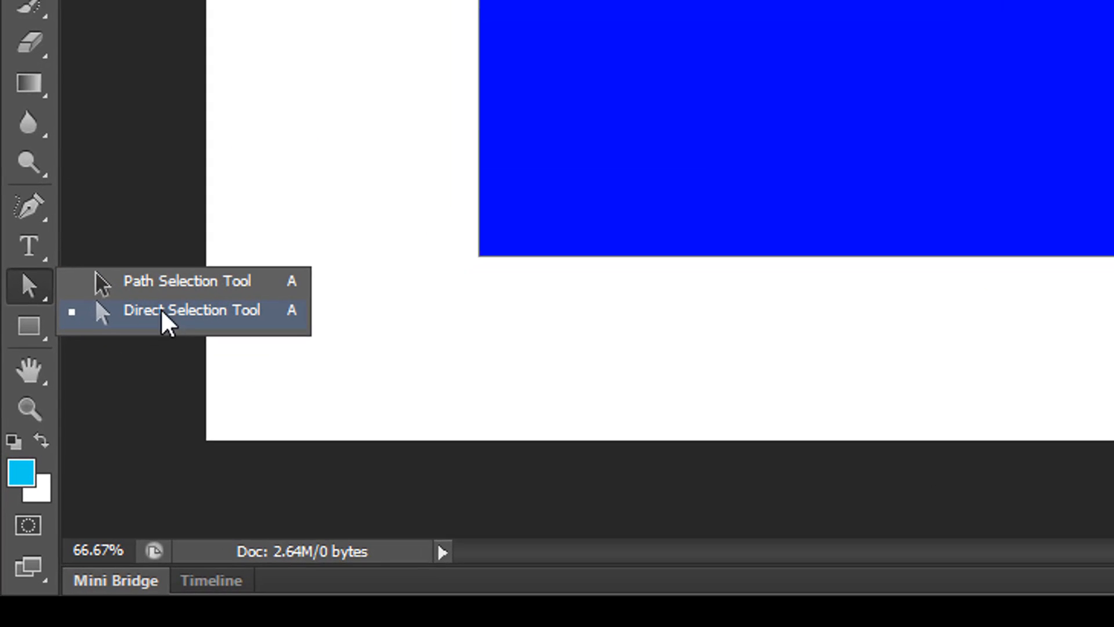
click(162, 311)
drag(396, 0, 1064, 363)
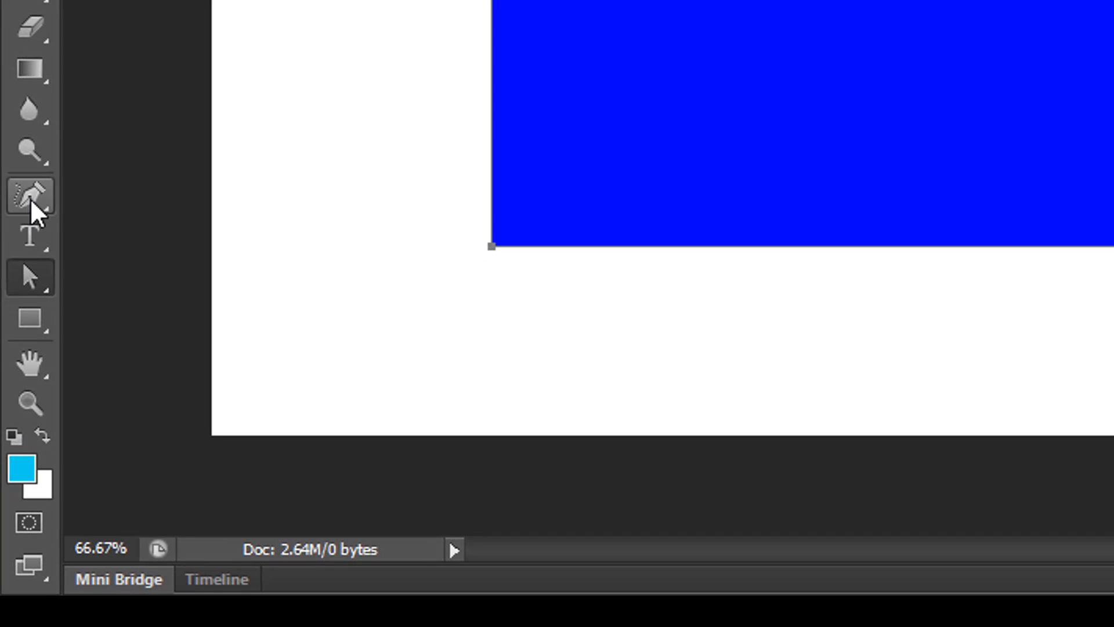
click(31, 201)
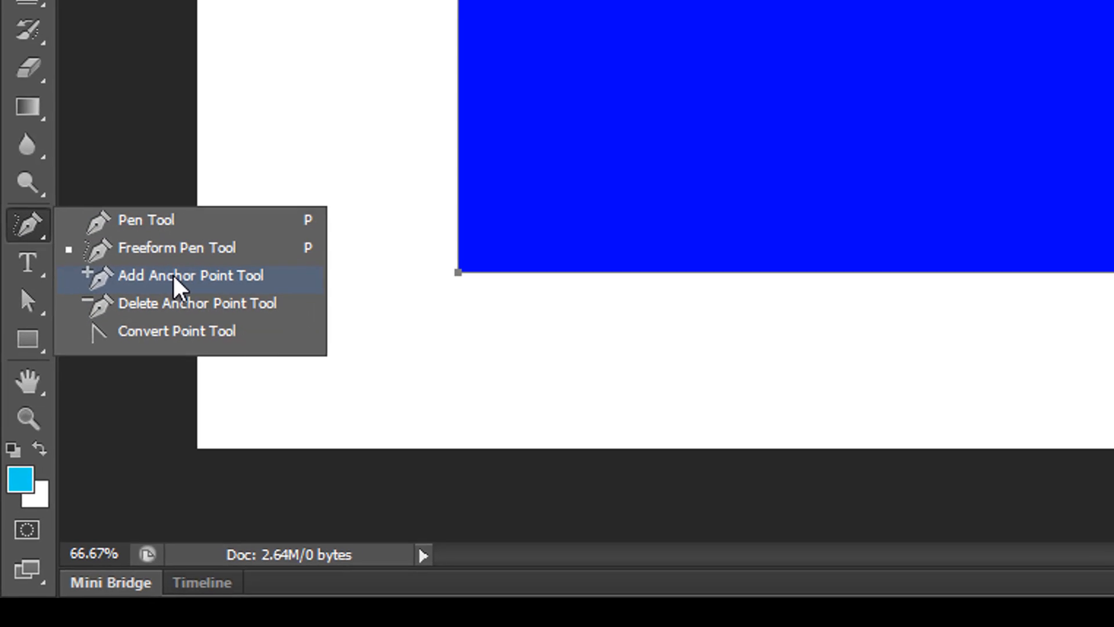
click(172, 273)
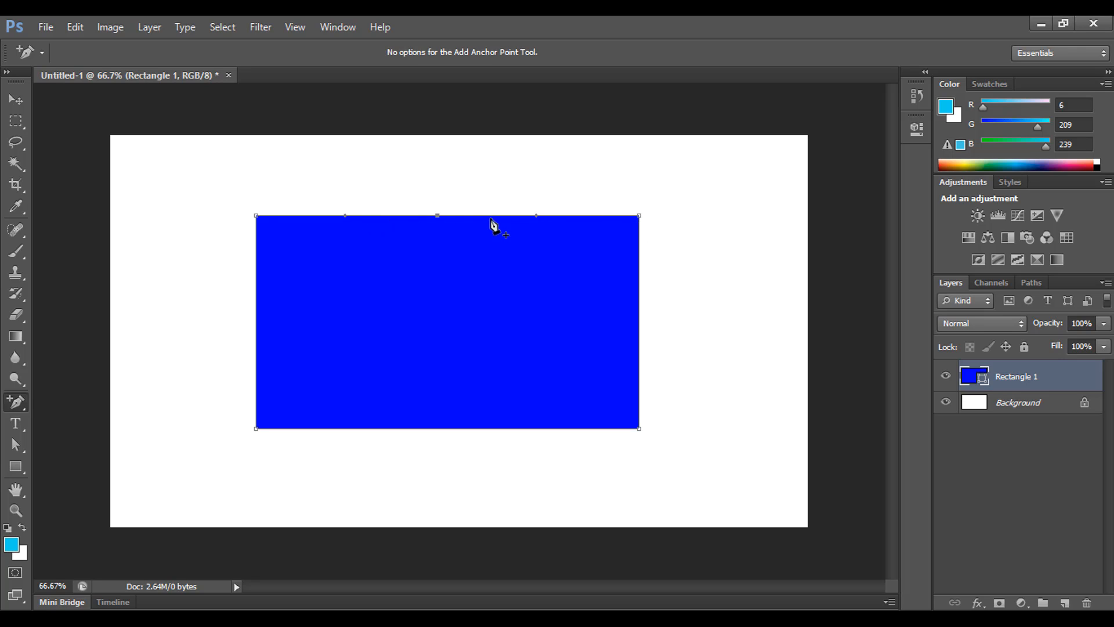
- Bend the rectangle's upper edge into an S-shaped wave by pulling the middle anchor's left direction handle downward
click(16, 444)
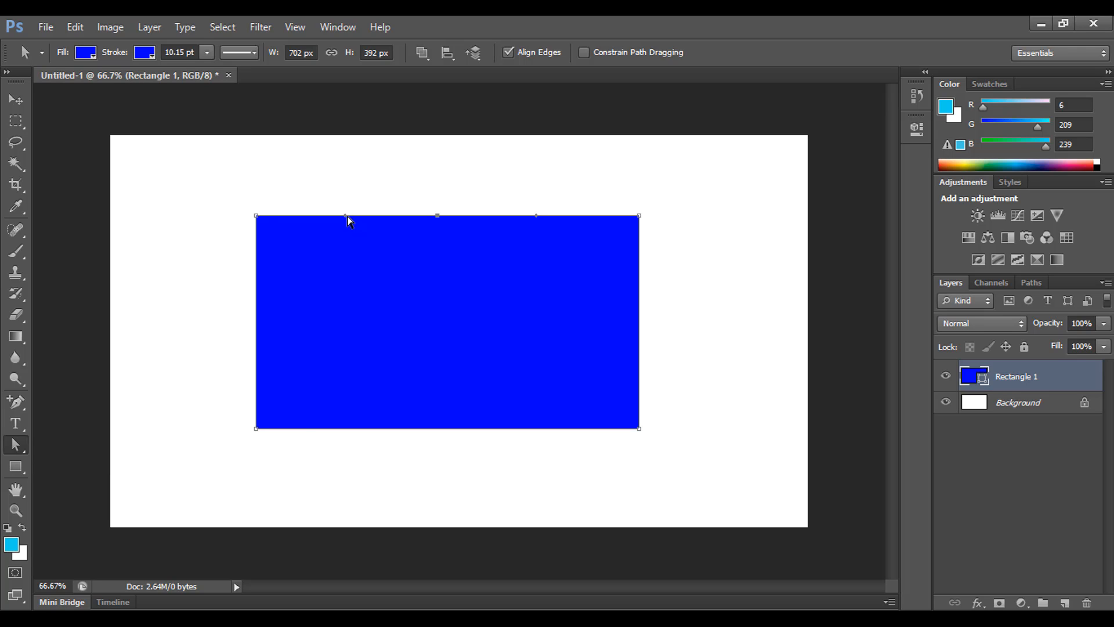
drag(345, 216, 346, 281)
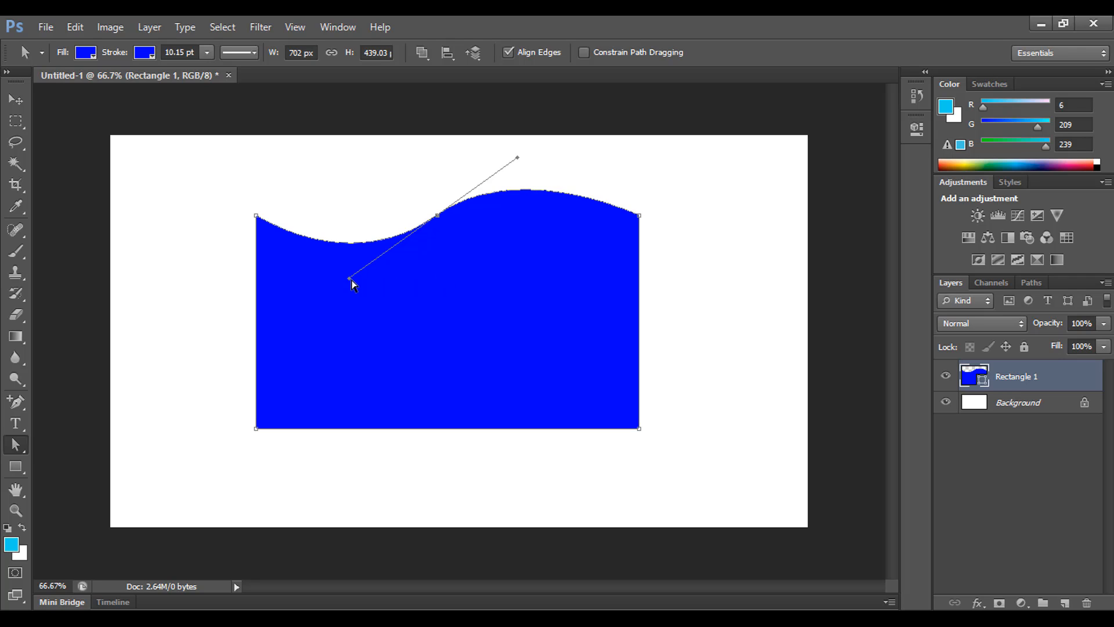
drag(349, 280, 355, 290)
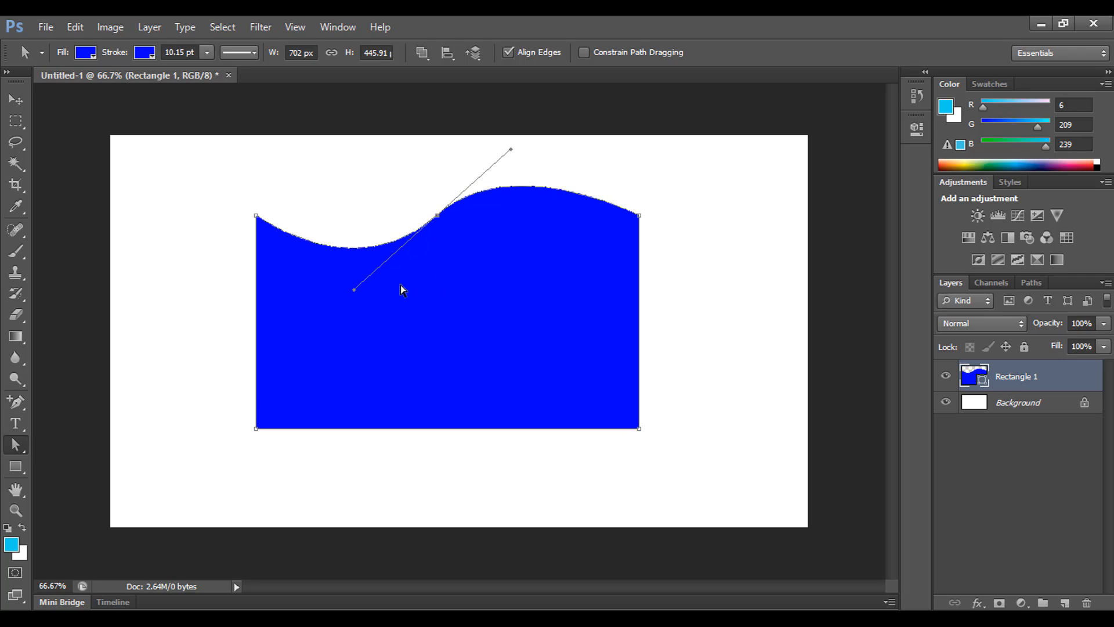
- Add an anchor point at the middle of the rectangle's lower edge
click(15, 402)
right_click(16, 401)
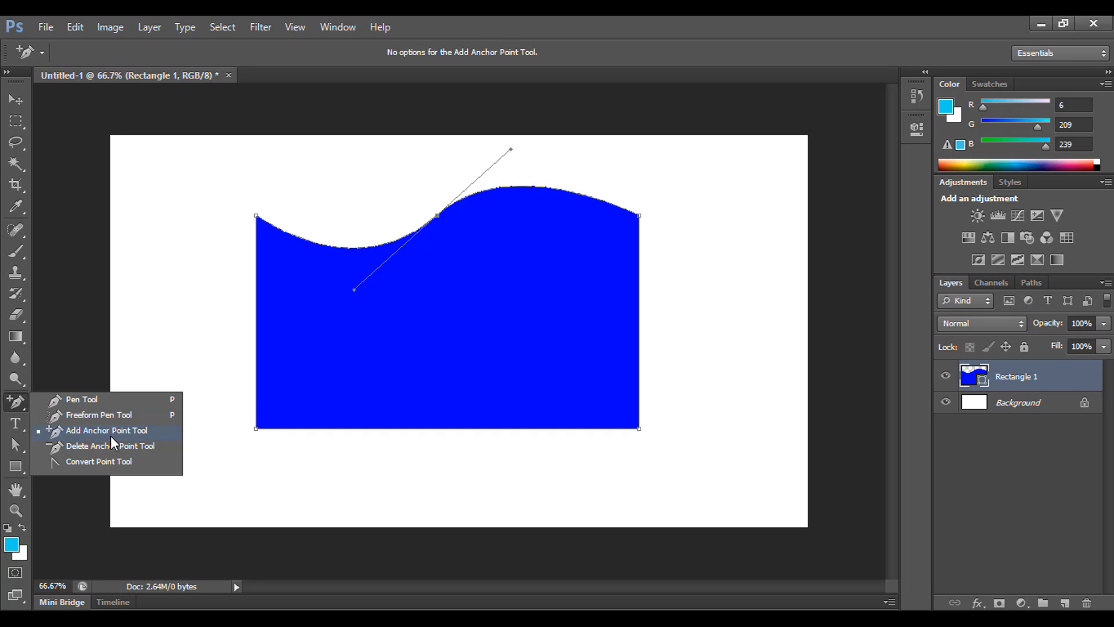
click(110, 429)
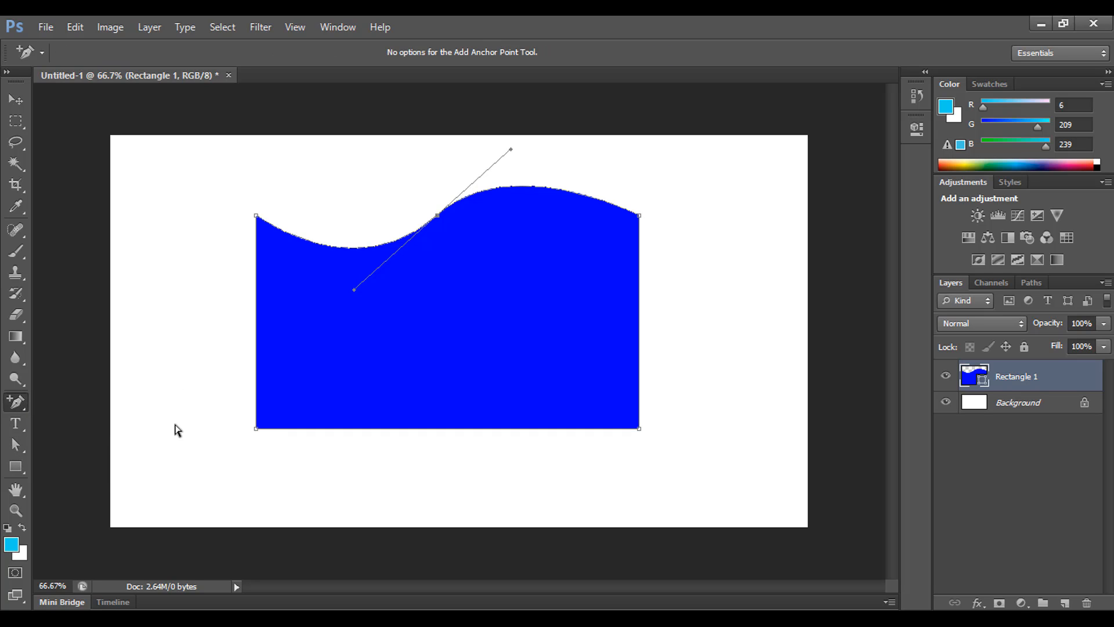
click(434, 429)
- Bend the lower edge into a wave matching the upper one by pulling its middle anchor's left direction handle down
click(18, 445)
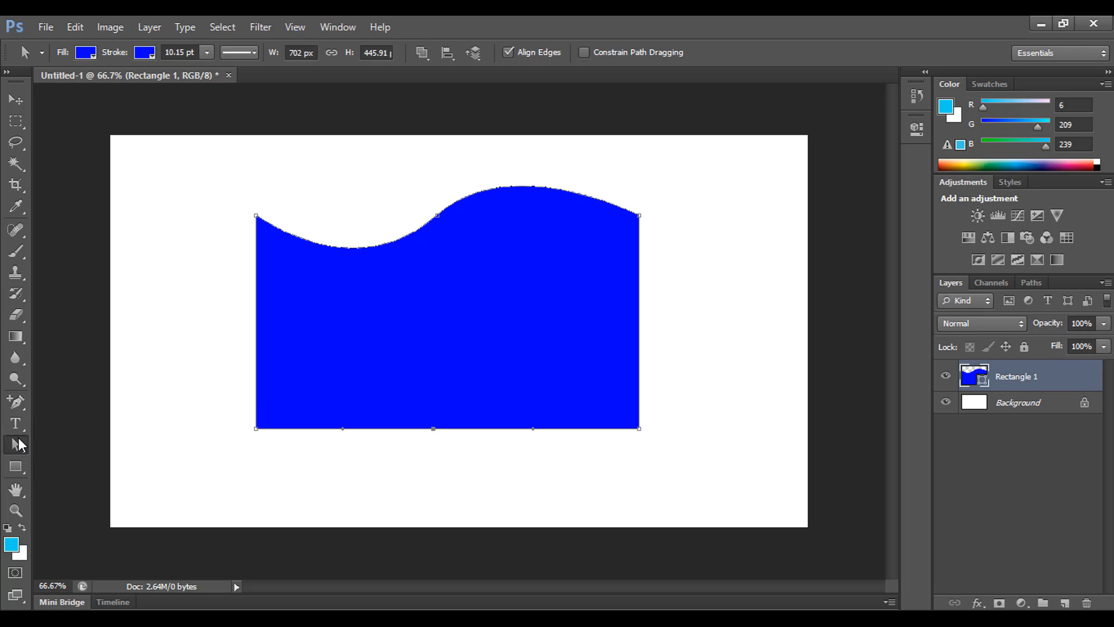
right_click(16, 444)
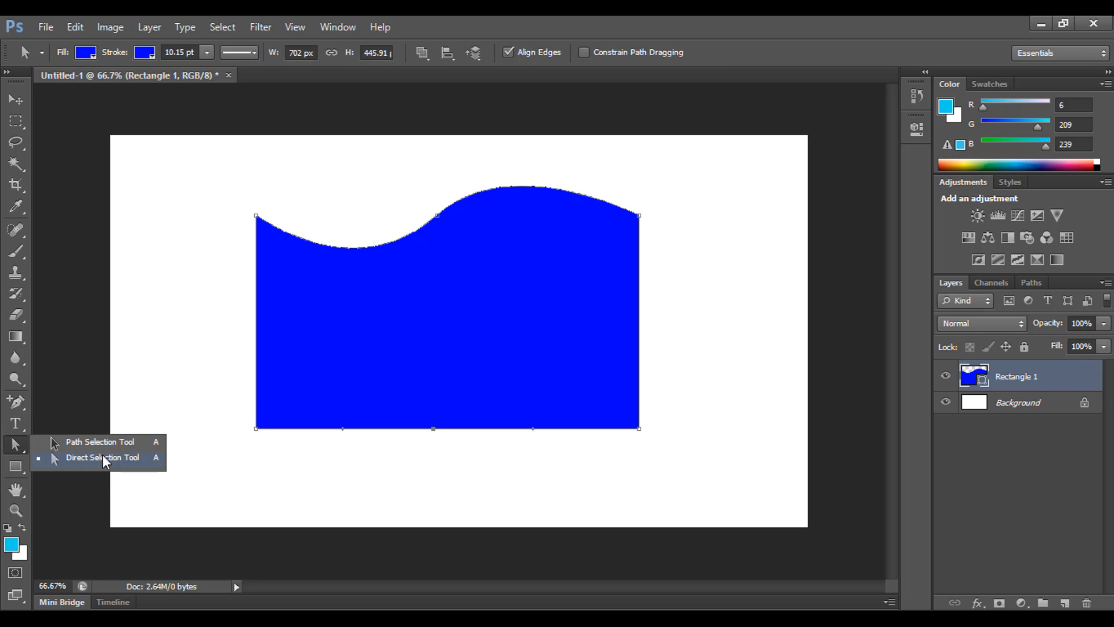
click(102, 457)
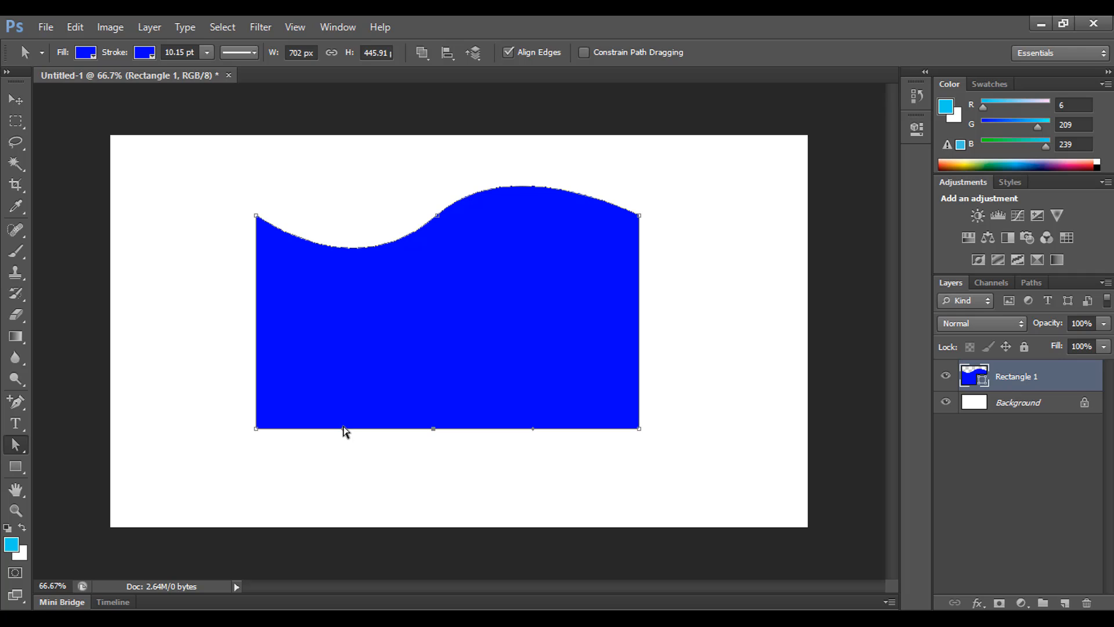
drag(342, 430, 348, 500)
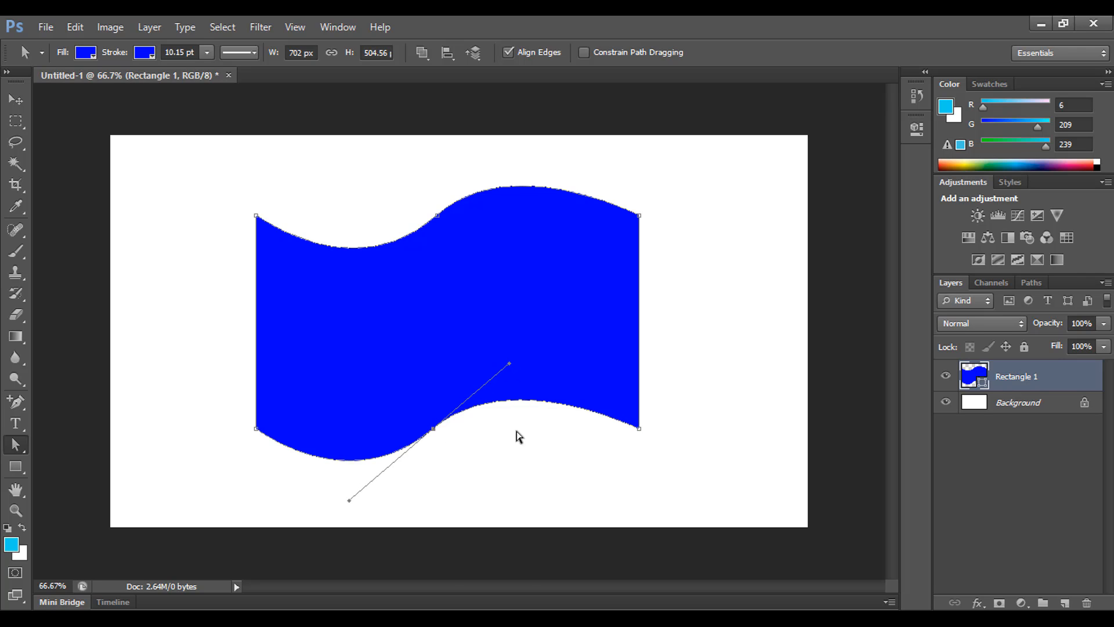
- Shift the wavy shape slightly right and up with the Move tool and reselect it
click(16, 100)
drag(174, 210, 639, 423)
mouse_move(500, 387)
mouse_down()
mouse_move(589, 293)
mouse_move(542, 353)
mouse_up()
key(ctrl+z)
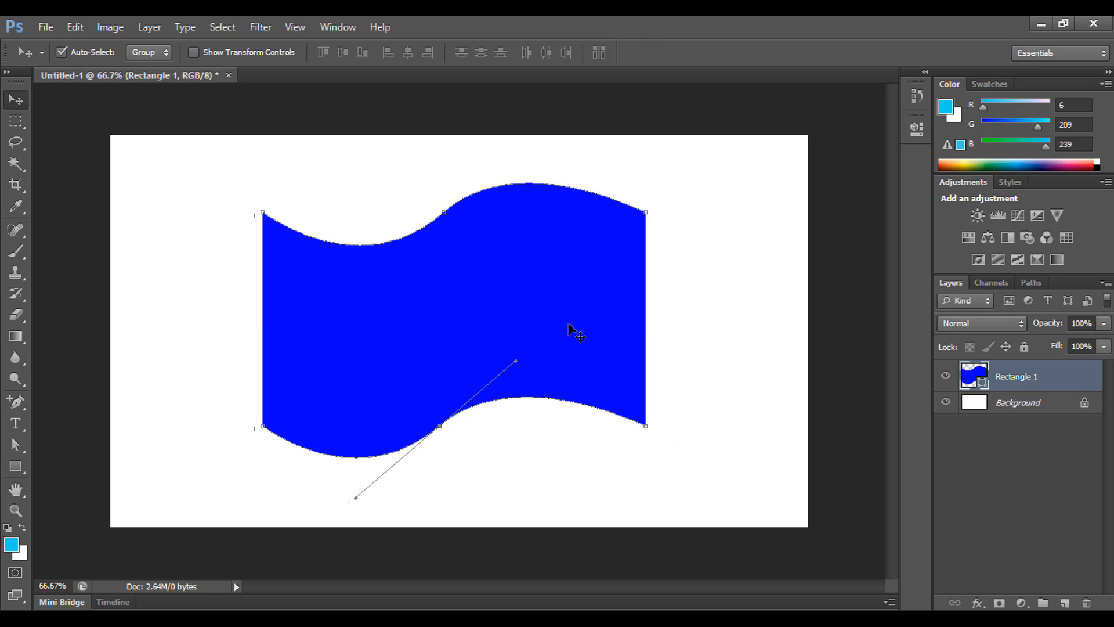
click(168, 321)
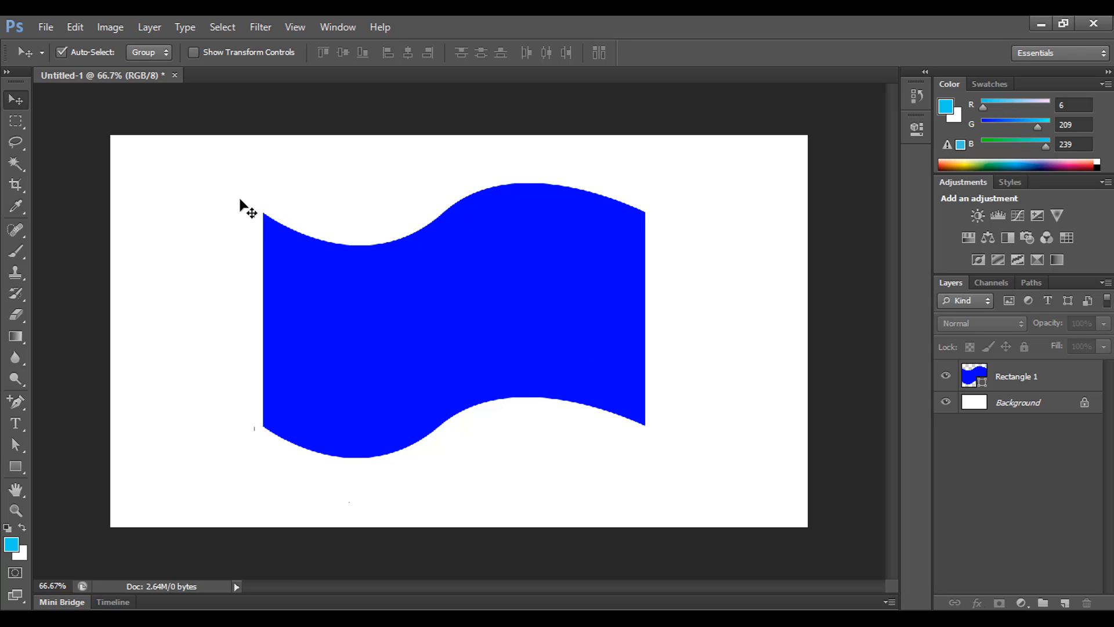
drag(239, 204, 690, 449)
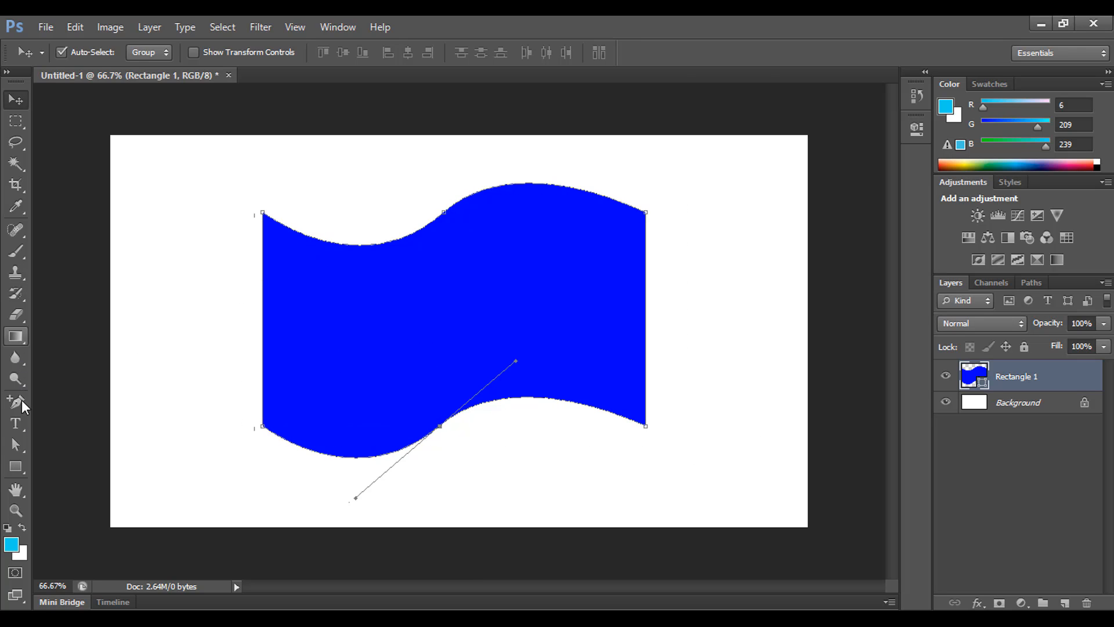
- Select all anchor points of the wavy shape and activate the Direct Selection tool
click(13, 408)
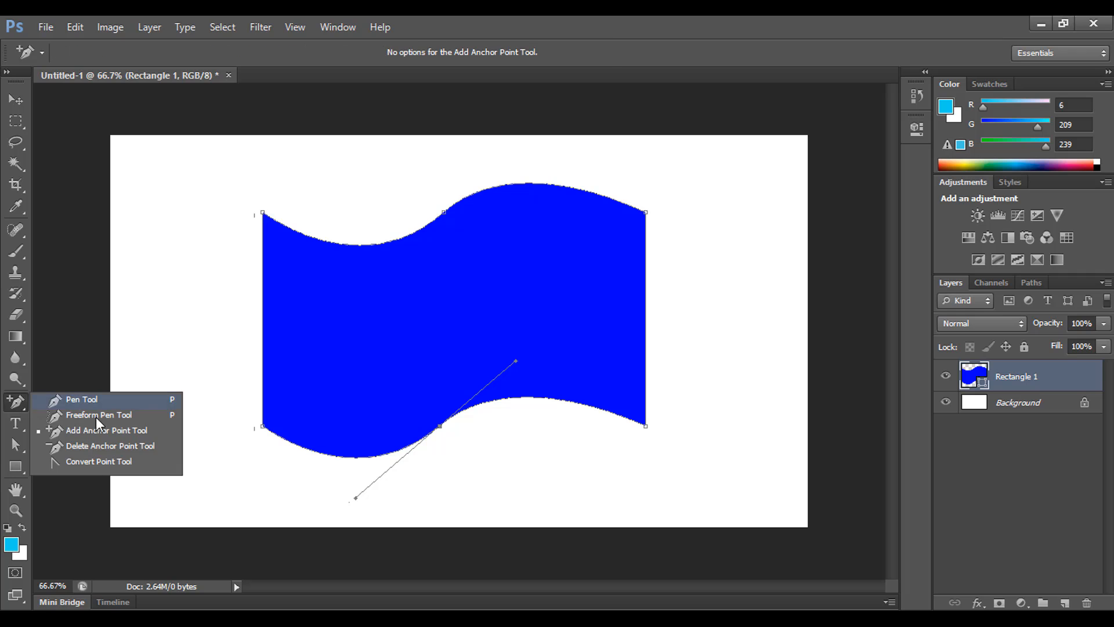
click(450, 437)
drag(236, 179, 798, 484)
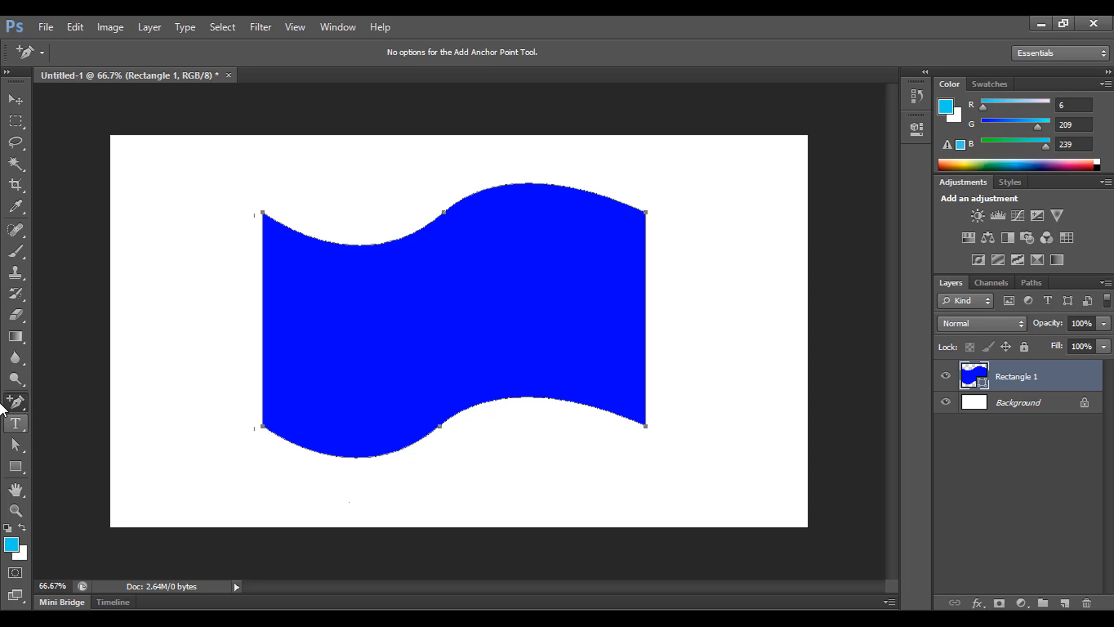
drag(17, 441, 76, 469)
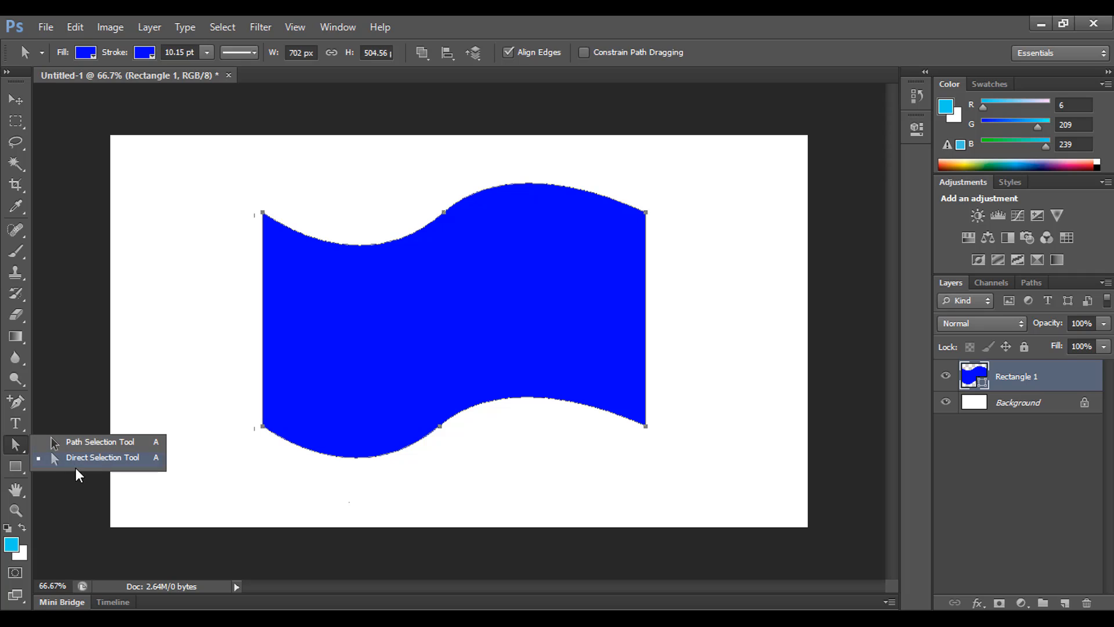
click(72, 458)
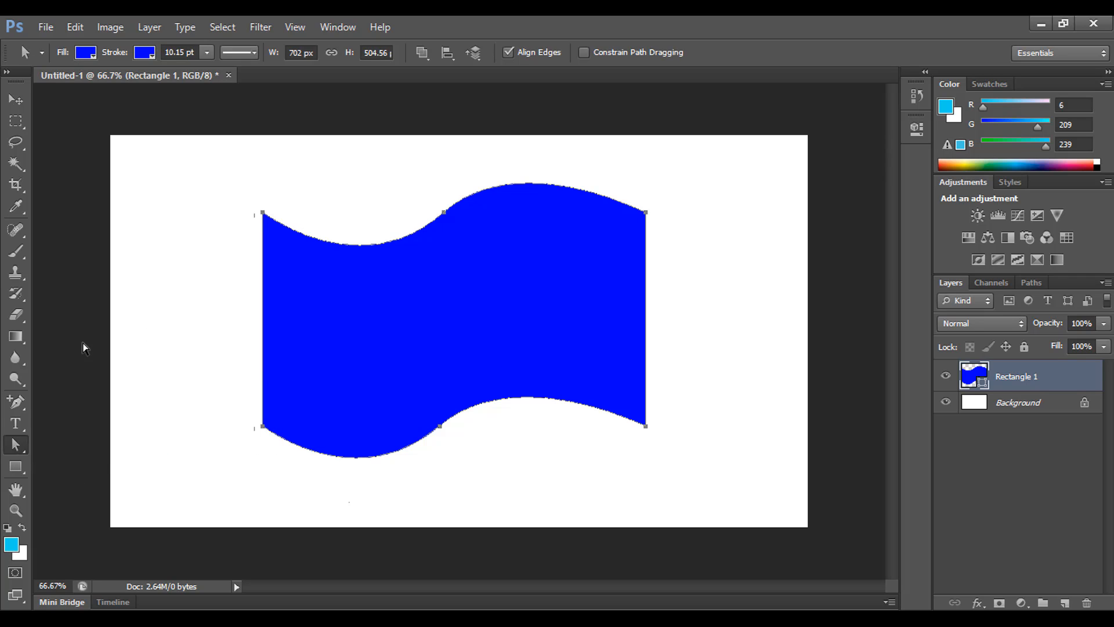
- Remove the middle anchor point of the shape's lower edge with the Delete Anchor Point tool
drag(18, 402, 19, 402)
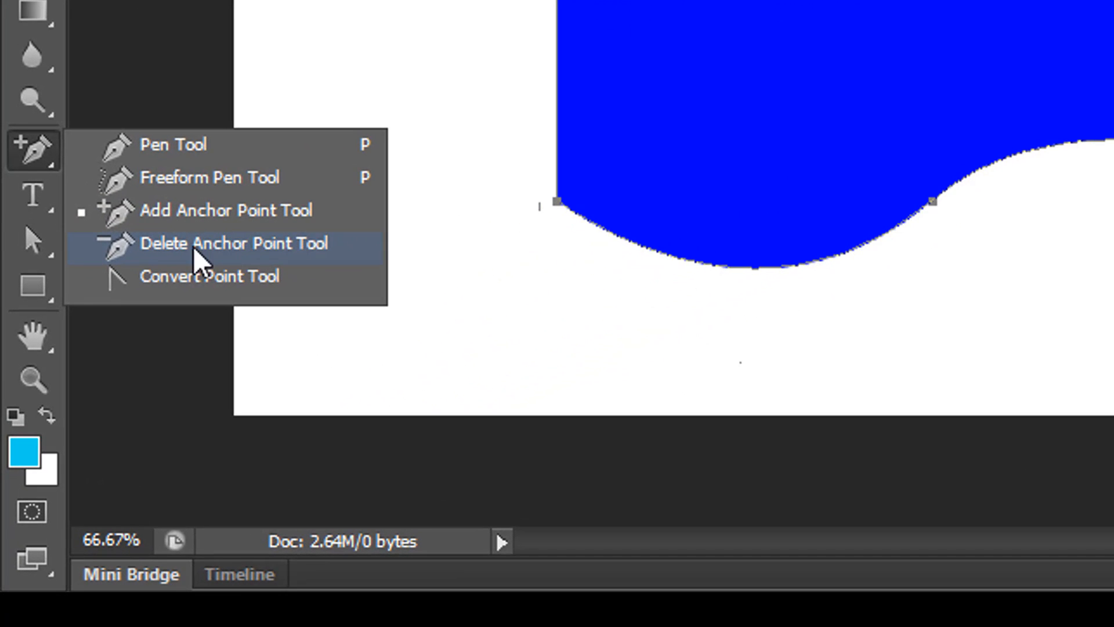
click(197, 254)
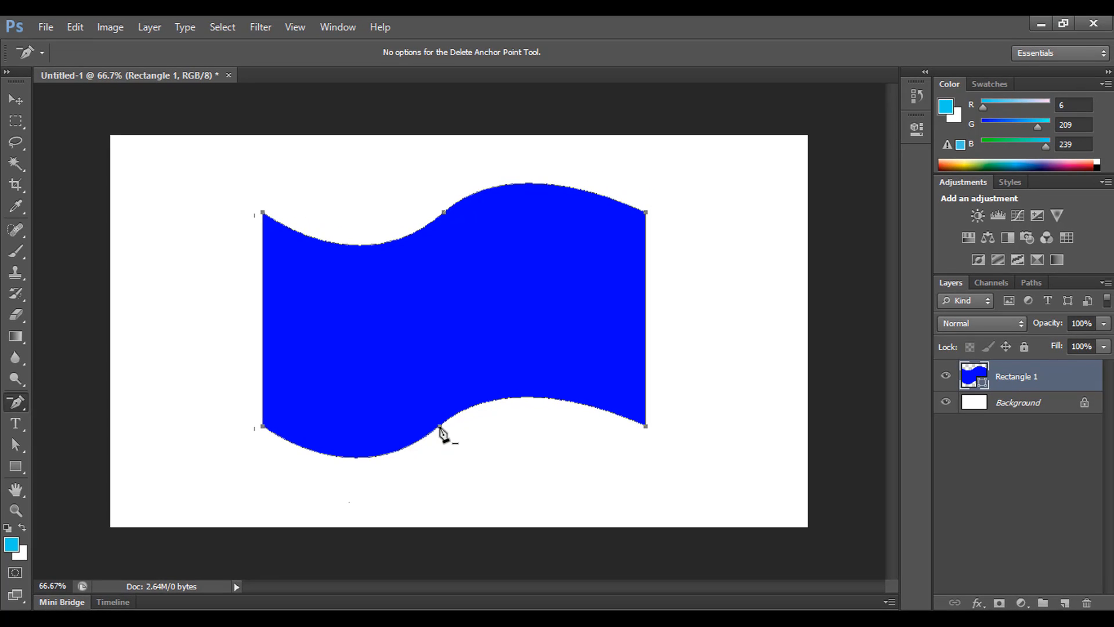
click(440, 427)
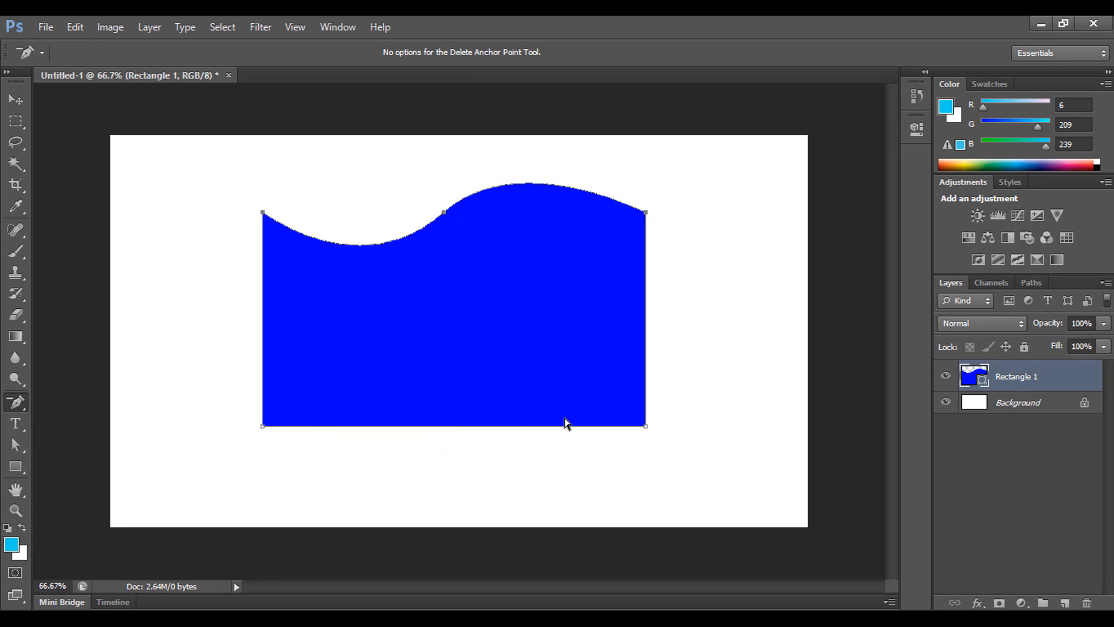
- Convert the blue shape's two lower corners to smooth points with the Convert Point tool, bulging the sides and lower edge outward
click(19, 398)
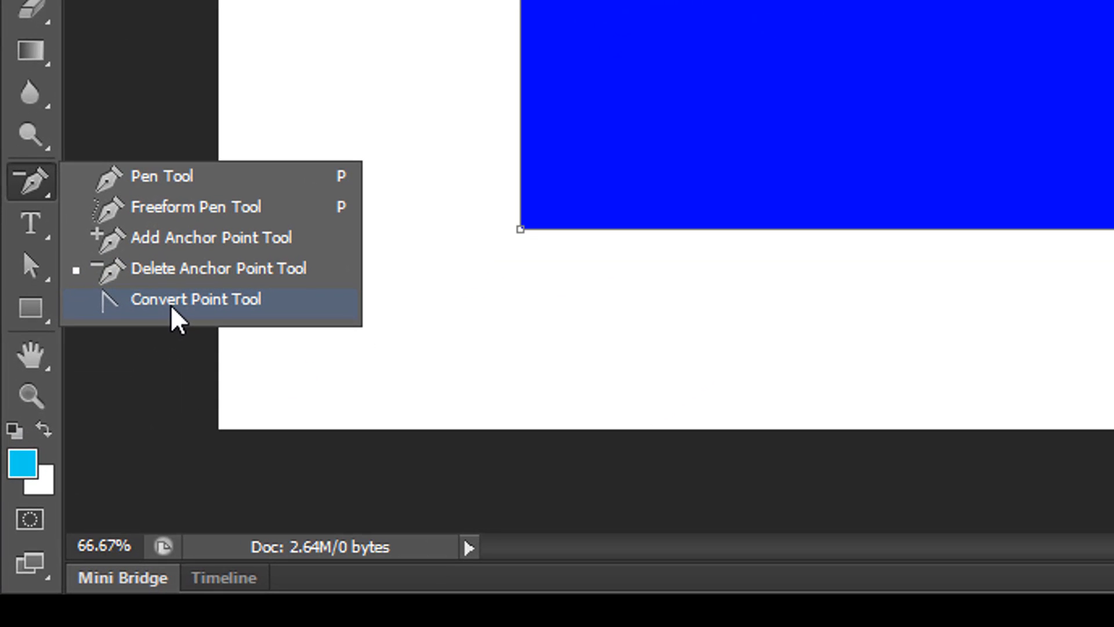
click(171, 301)
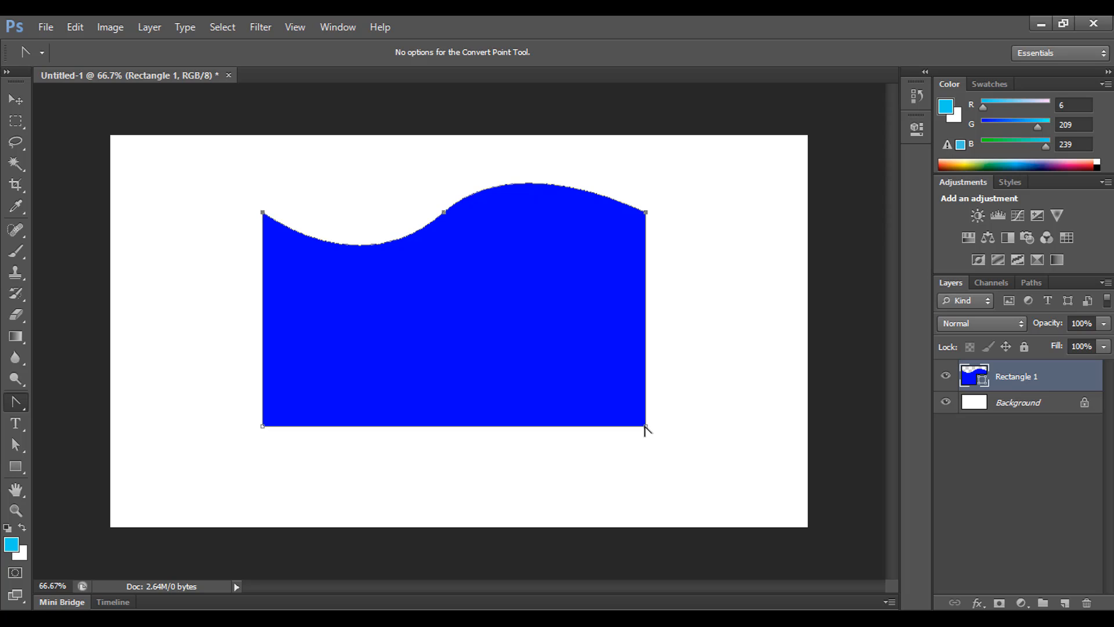
drag(645, 427, 588, 513)
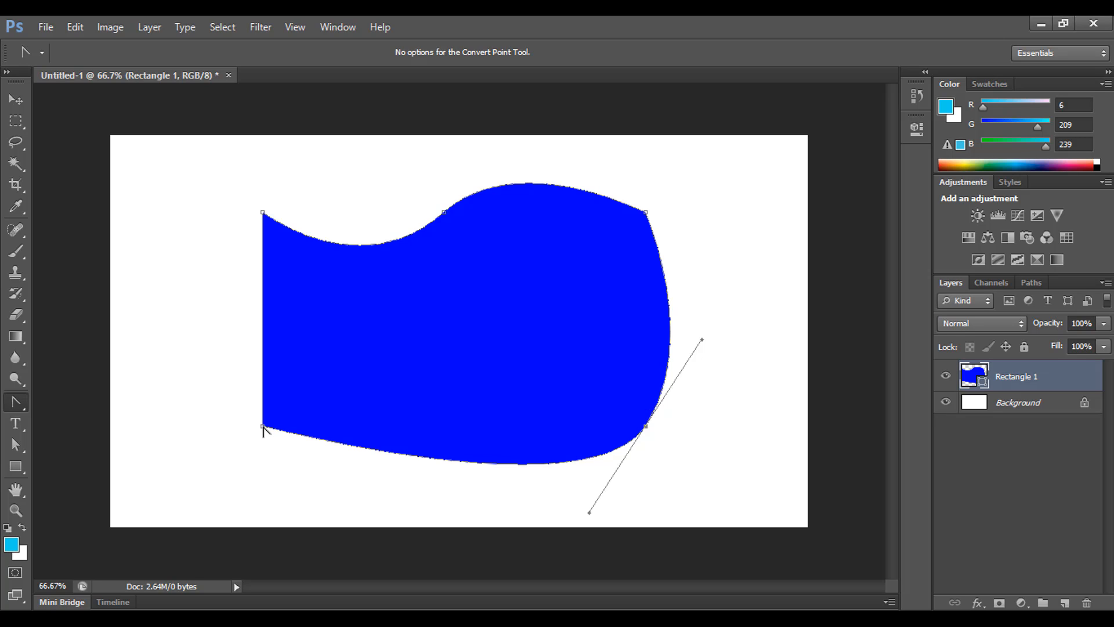
drag(263, 428, 202, 329)
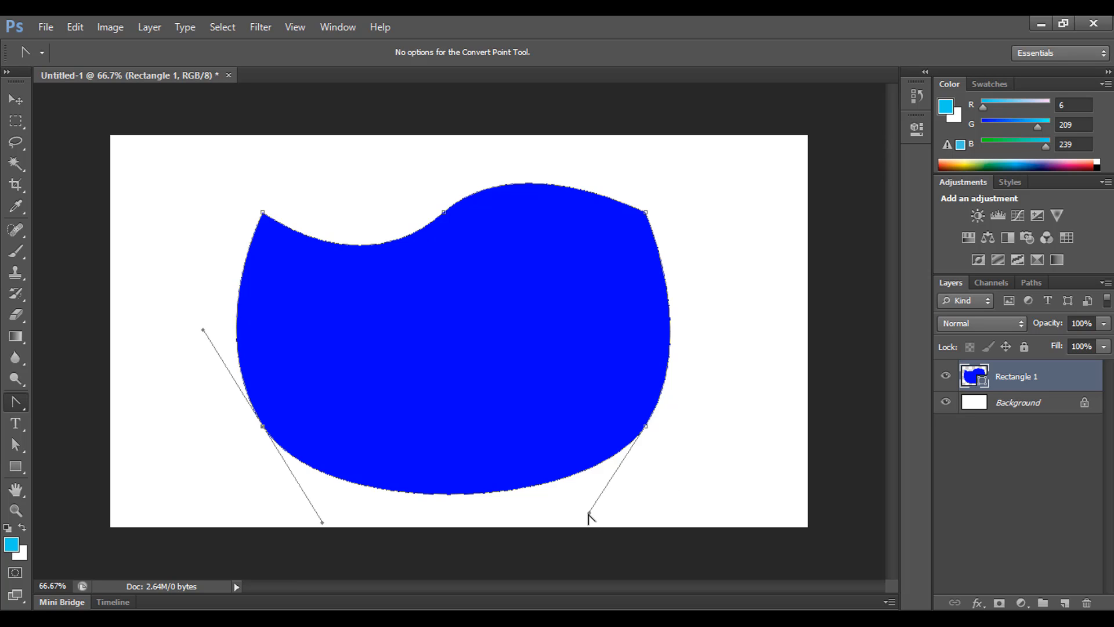
- Straighten the shape's lower and side edges by realigning the lower points' direction handles and converting the lower-right point back to a corner
drag(590, 513, 543, 427)
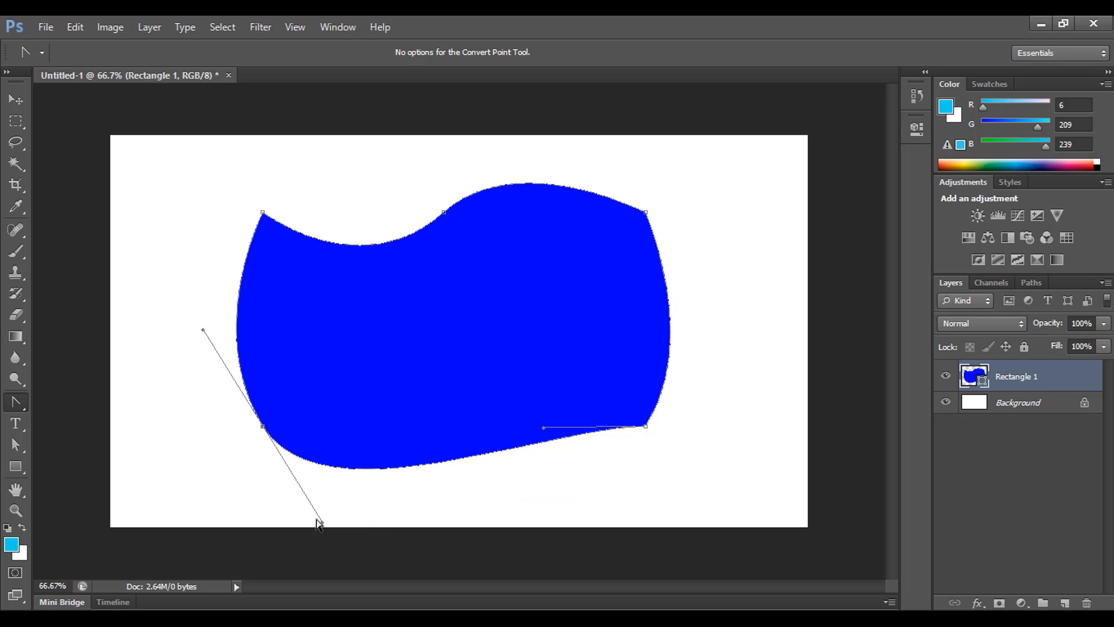
drag(321, 520, 421, 429)
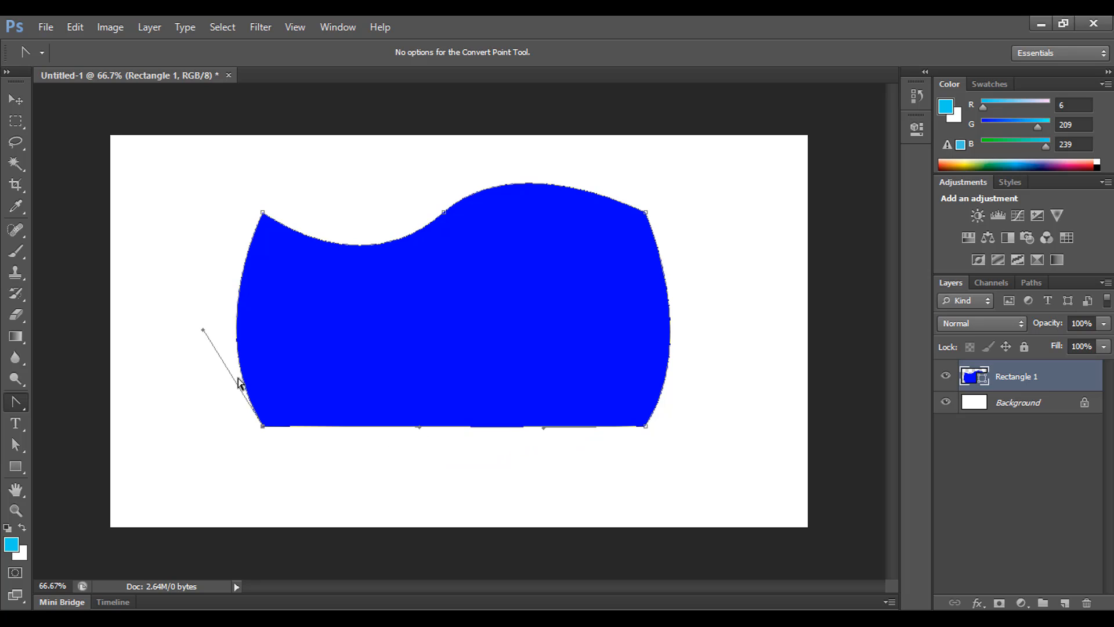
drag(203, 330, 264, 322)
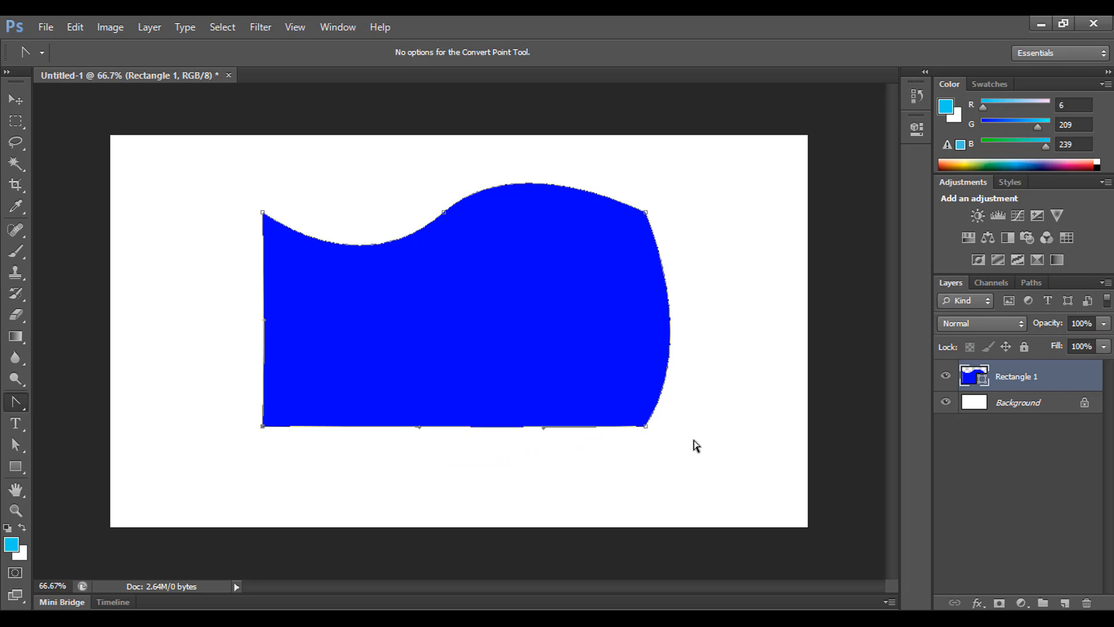
click(645, 426)
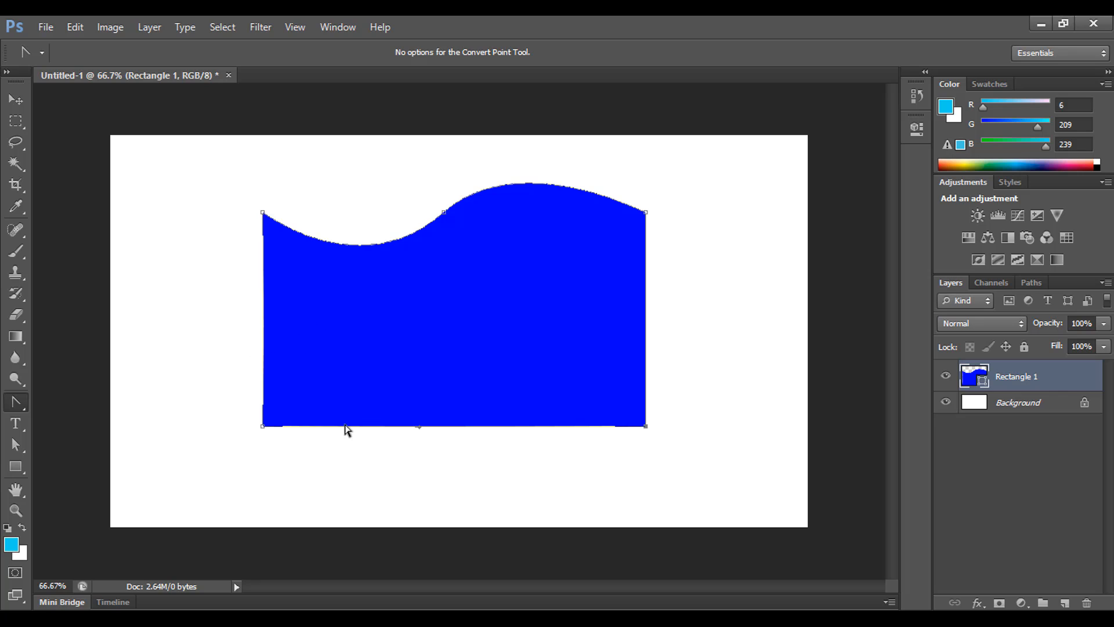
click(12, 403)
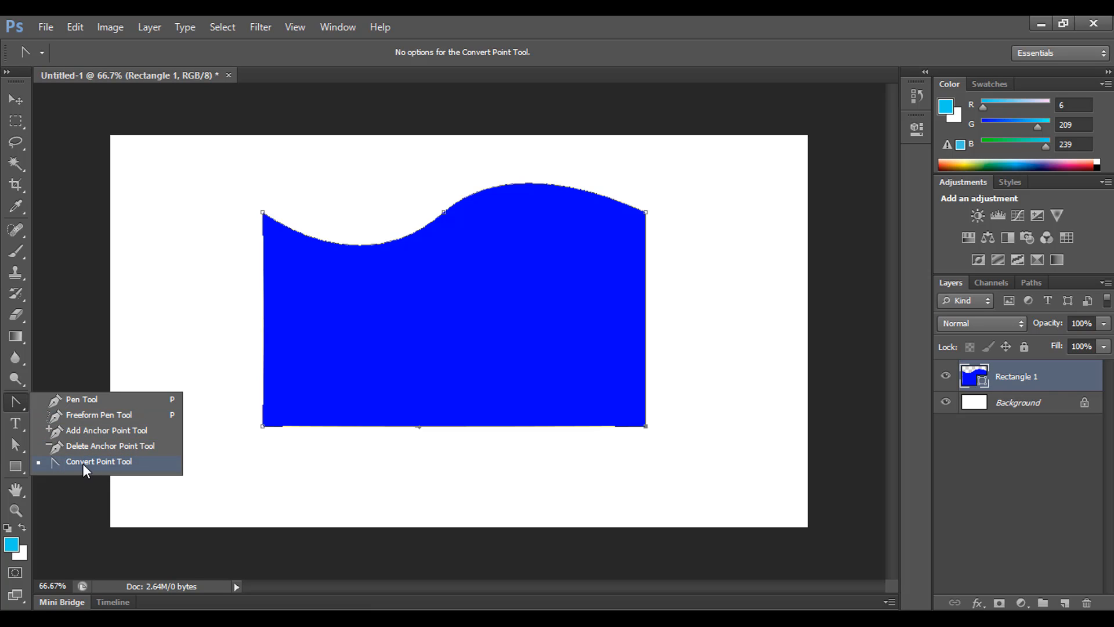
click(133, 467)
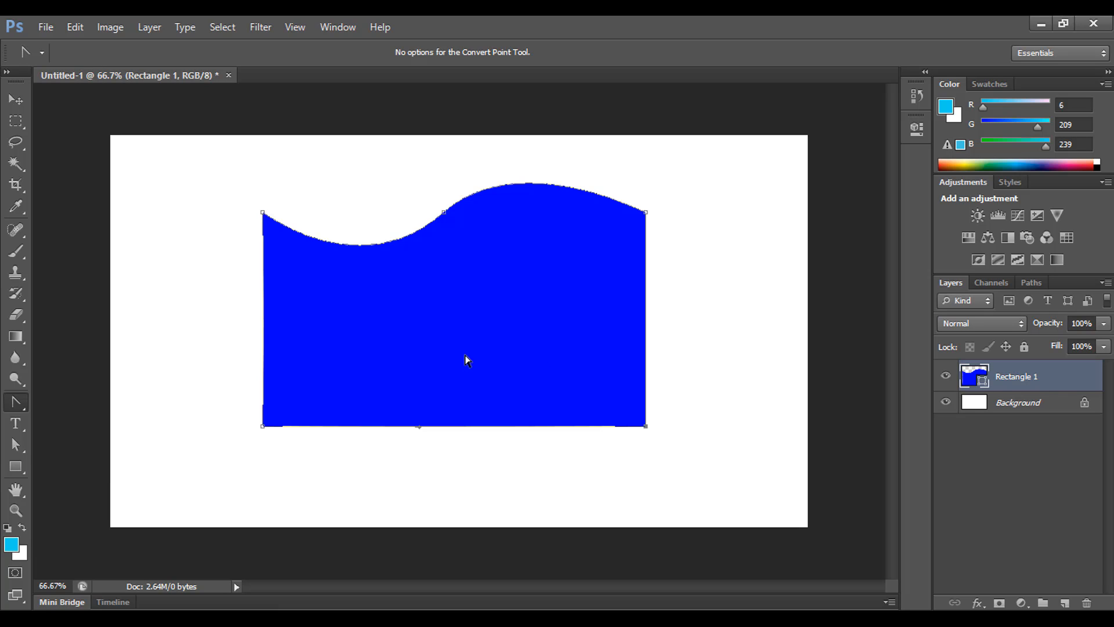